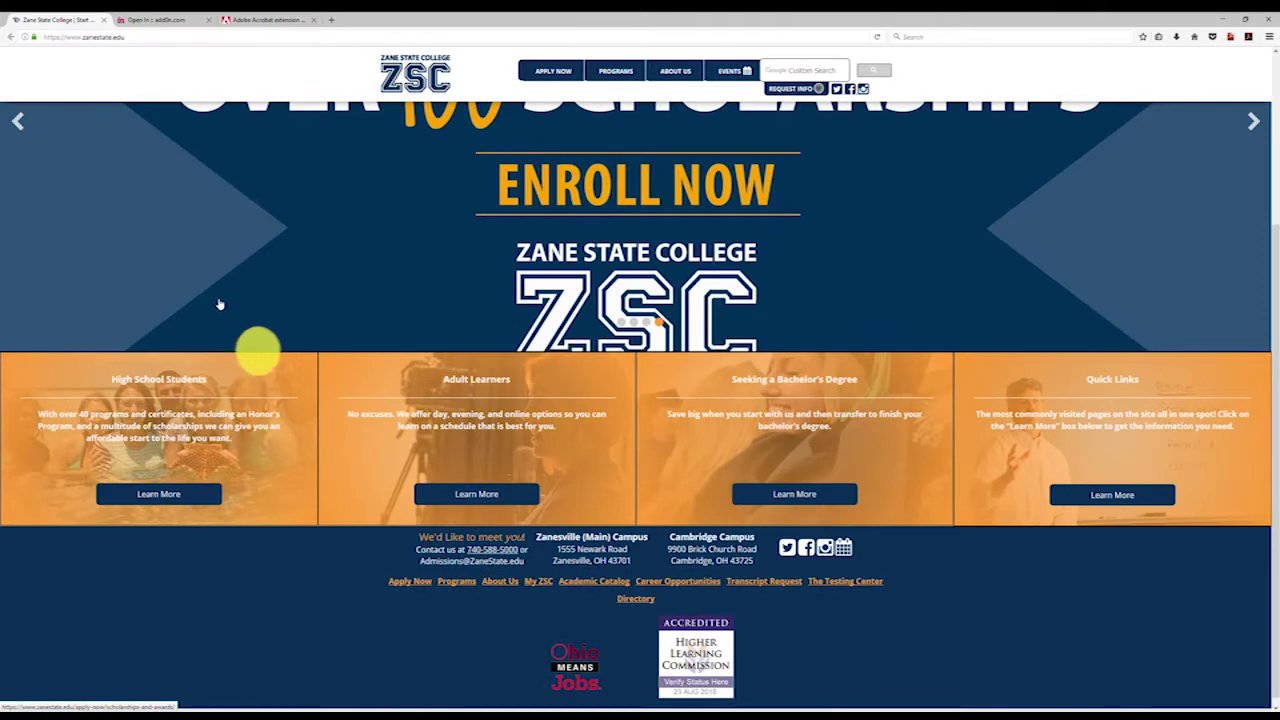
- Open the My ZSC portal from the college homepage footer in a new tab
scroll(450, 306, "up", 3)
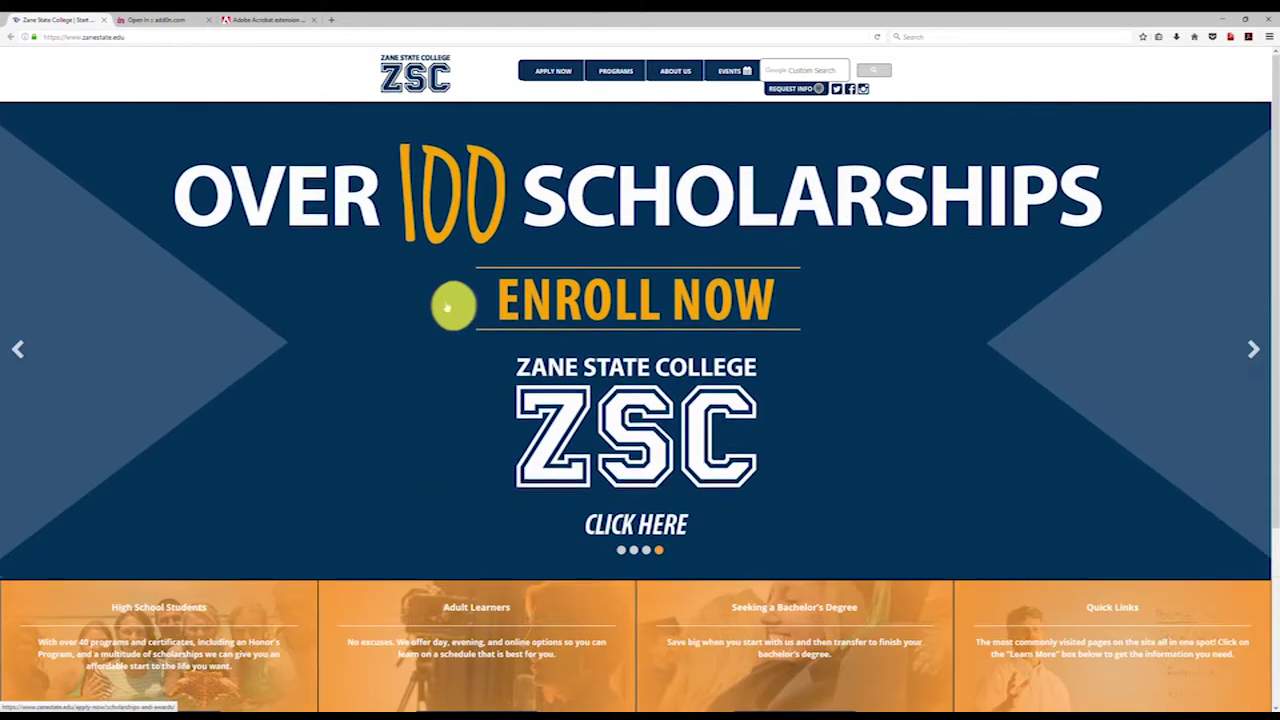
scroll(456, 308, "down", 3)
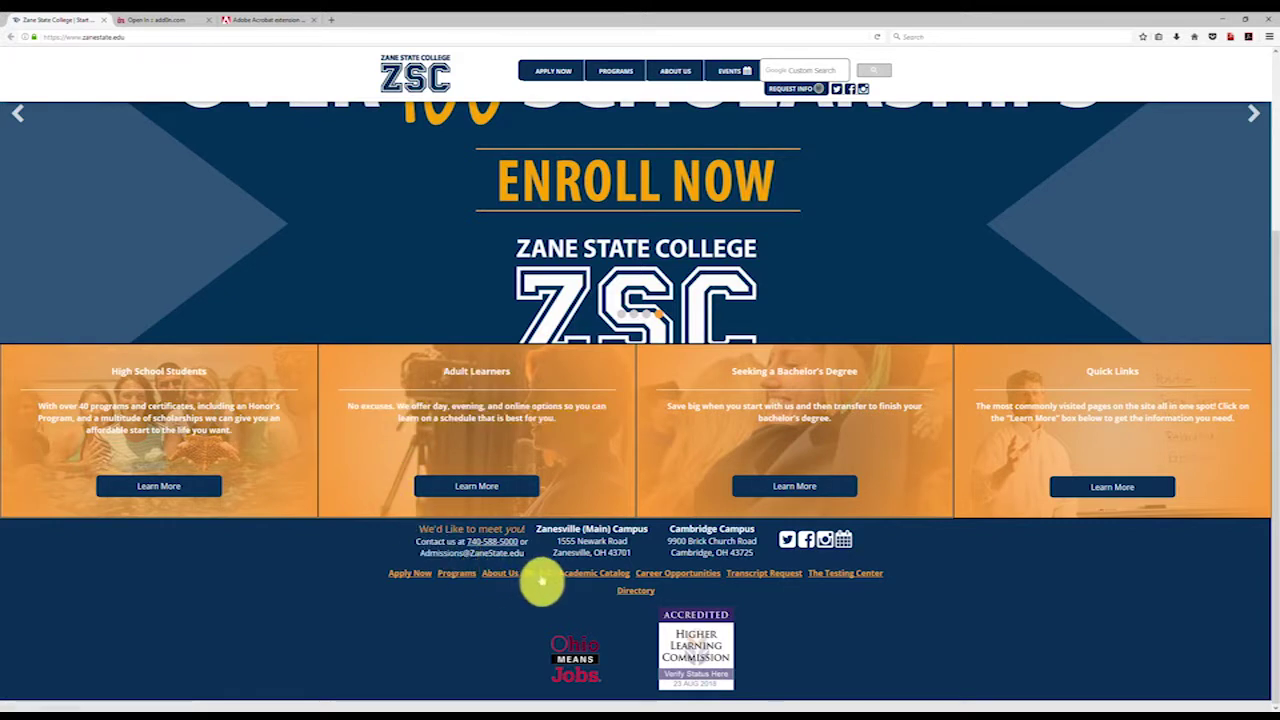
left_click(540, 578)
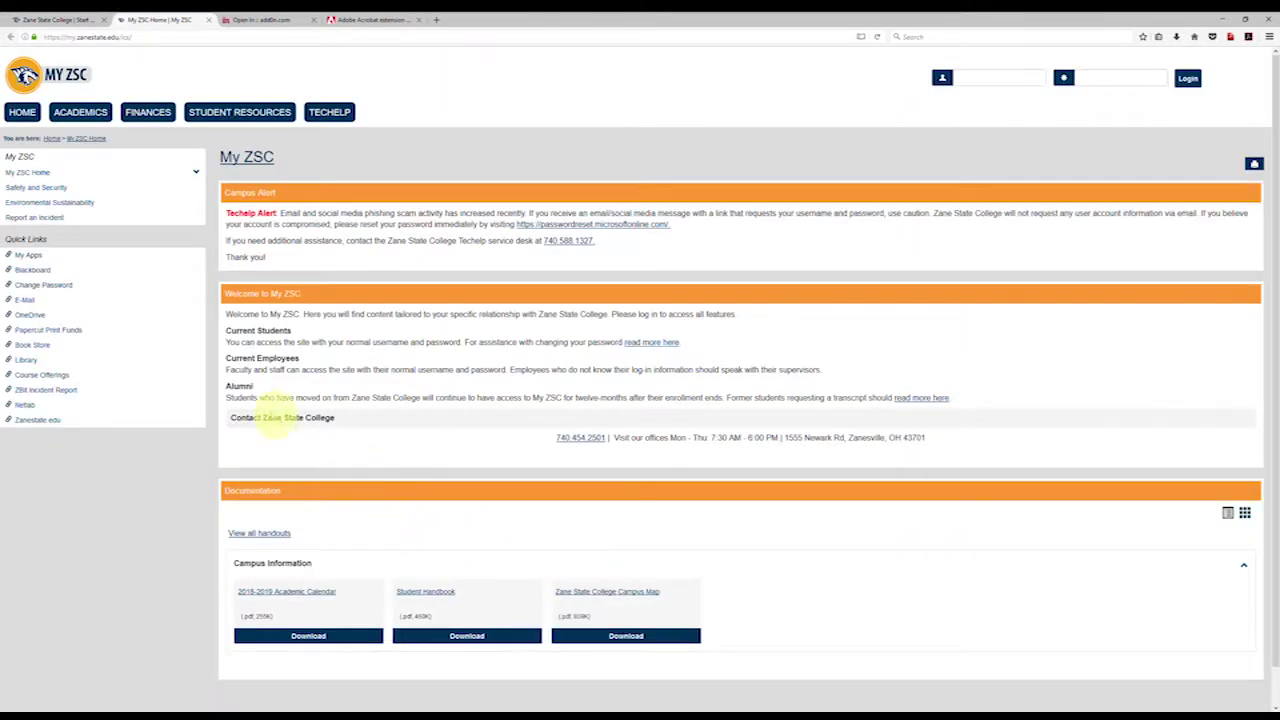
- From Change Password, sign in with the student's school e-mail, confirm the reset contacts, and start recovery
left_click(60, 290)
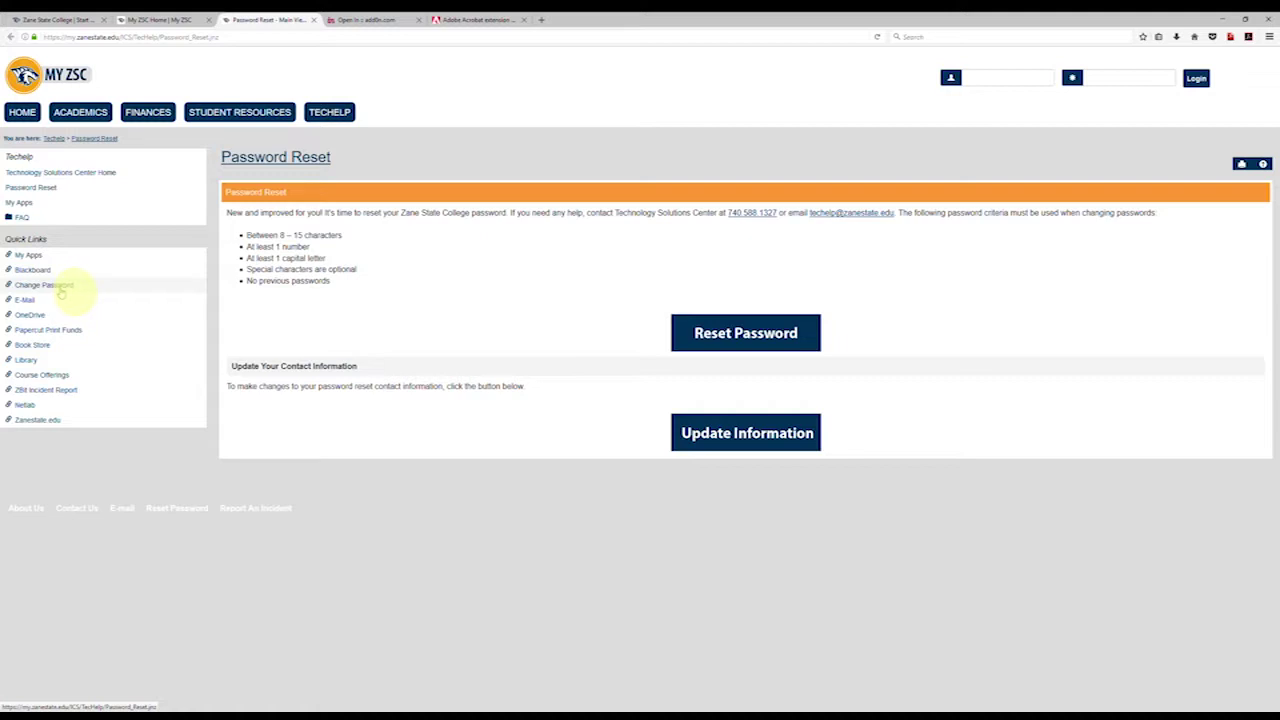
left_click(737, 445)
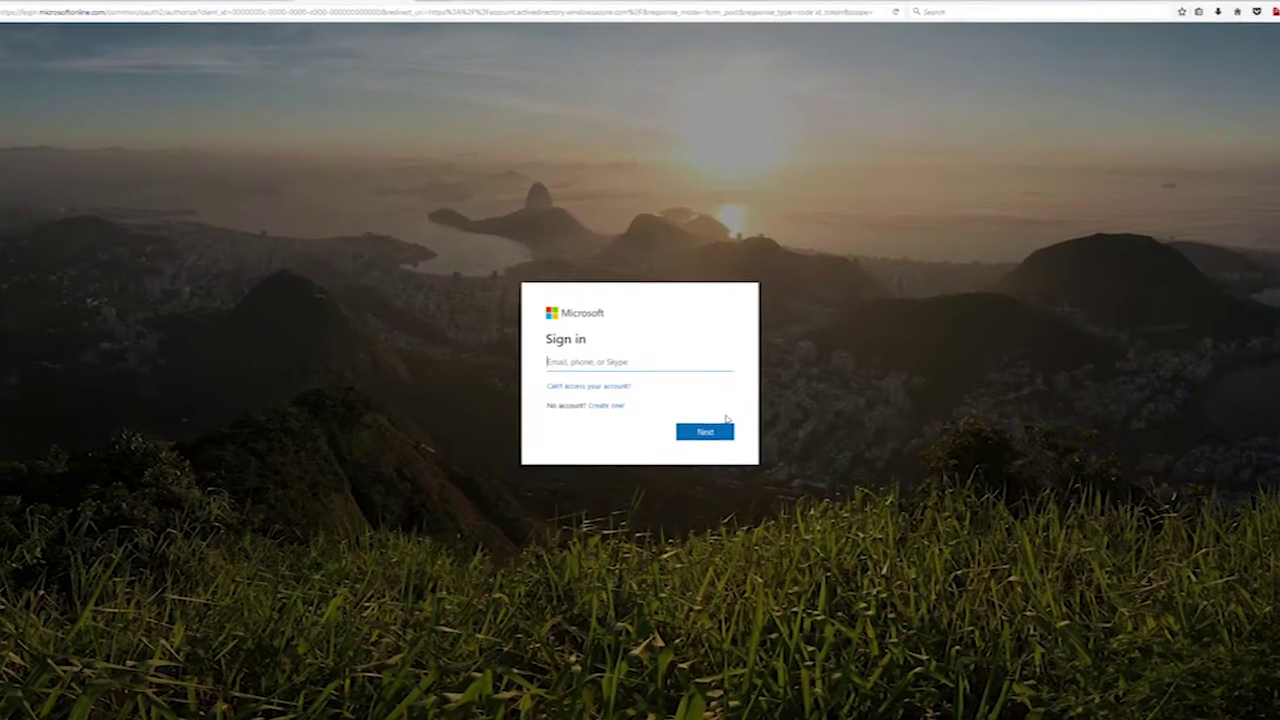
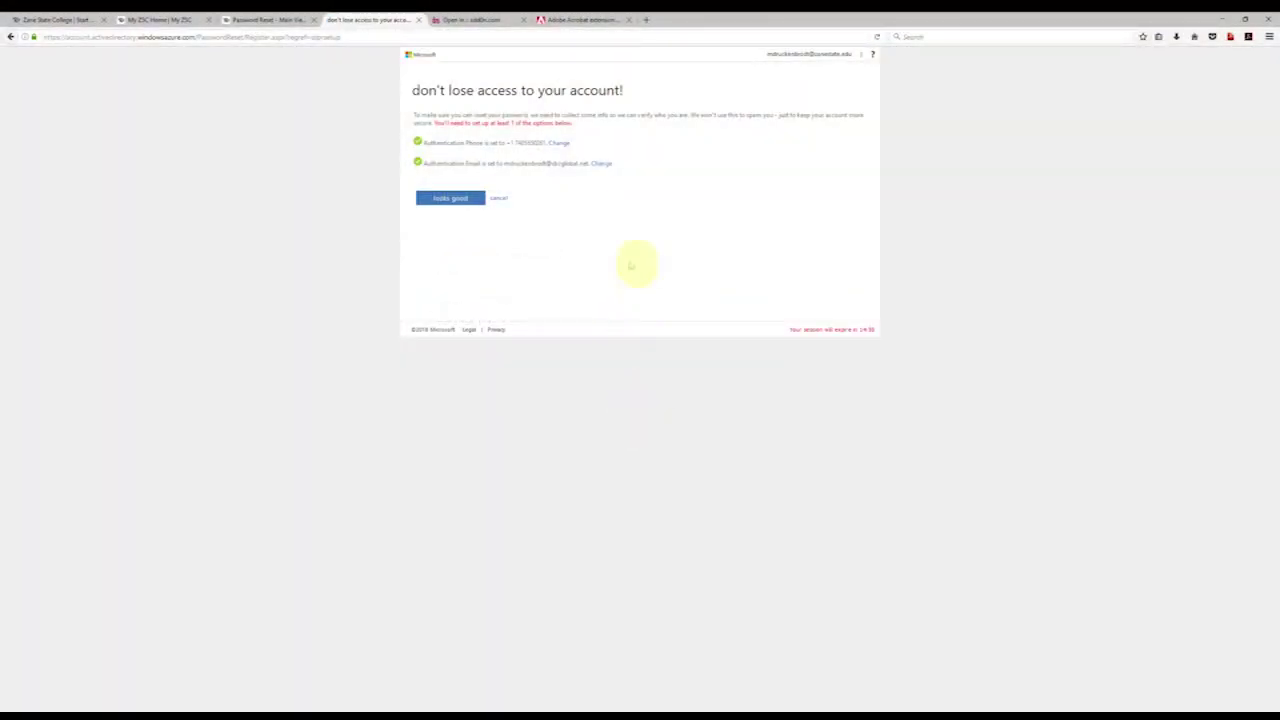
left_click(455, 199)
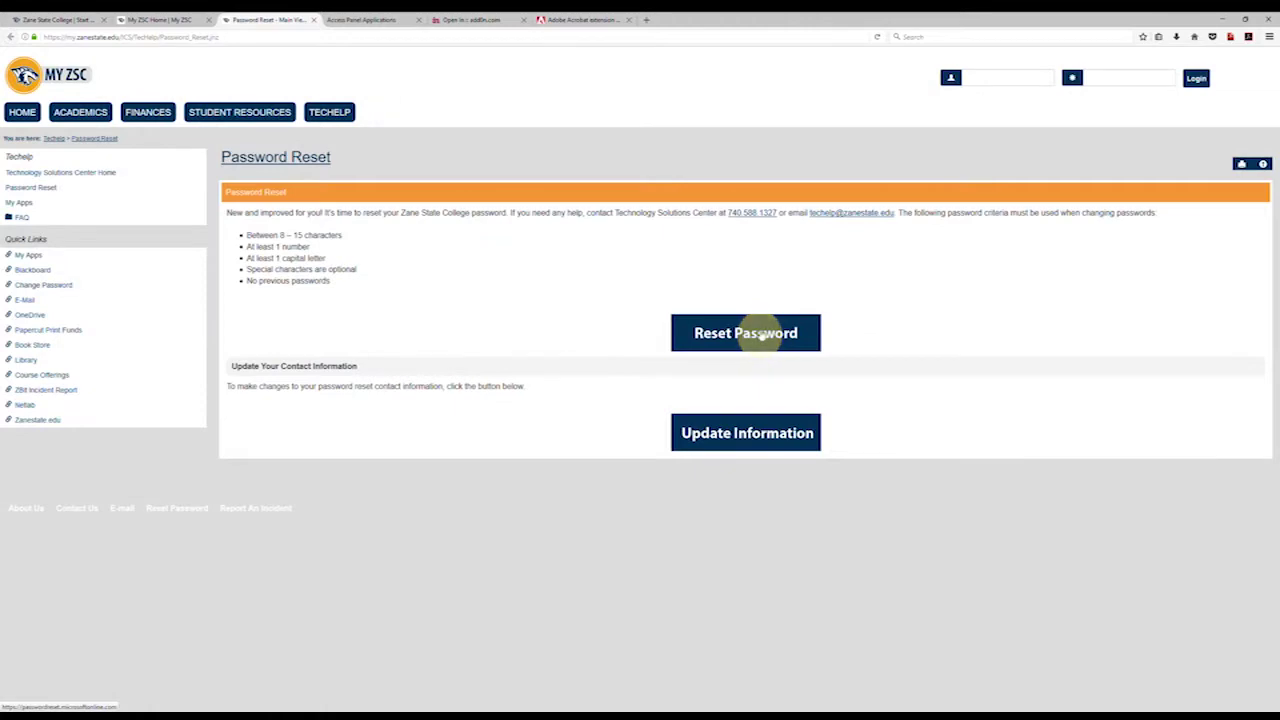
left_click(761, 337)
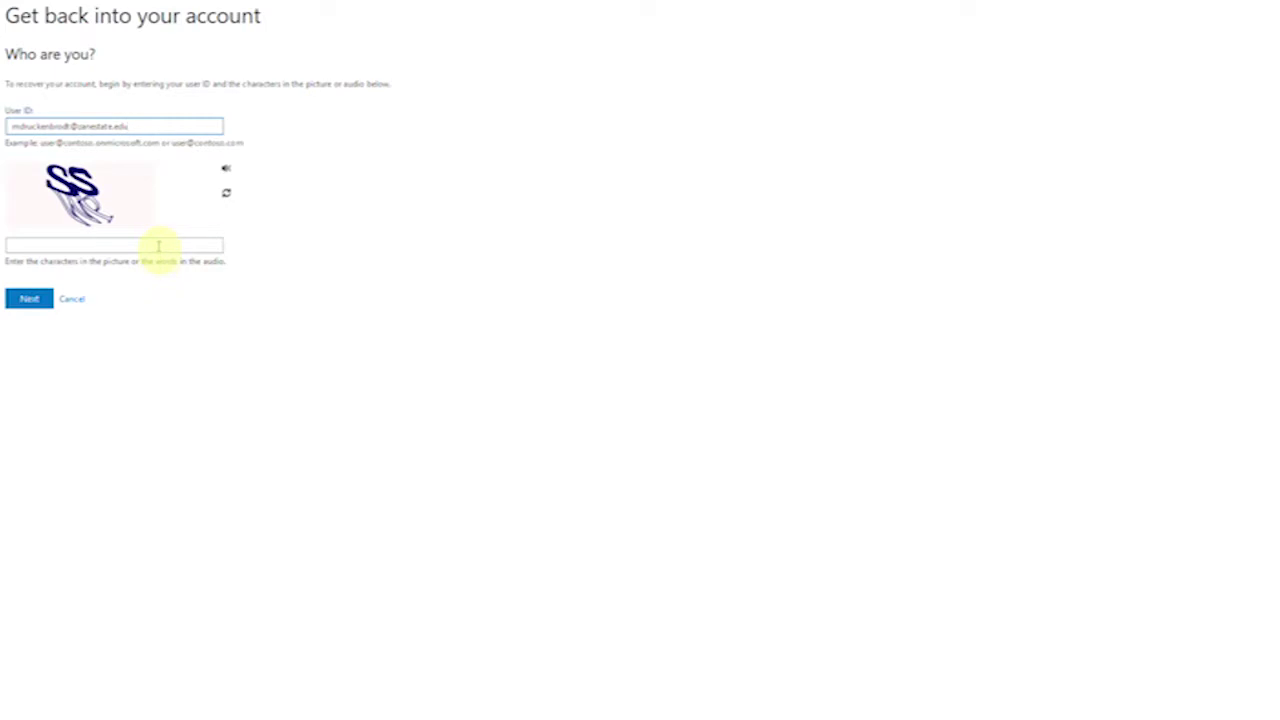
- Submit the captcha and verify by text to the mobile phone, then return to My ZSC Home
left_click(158, 246)
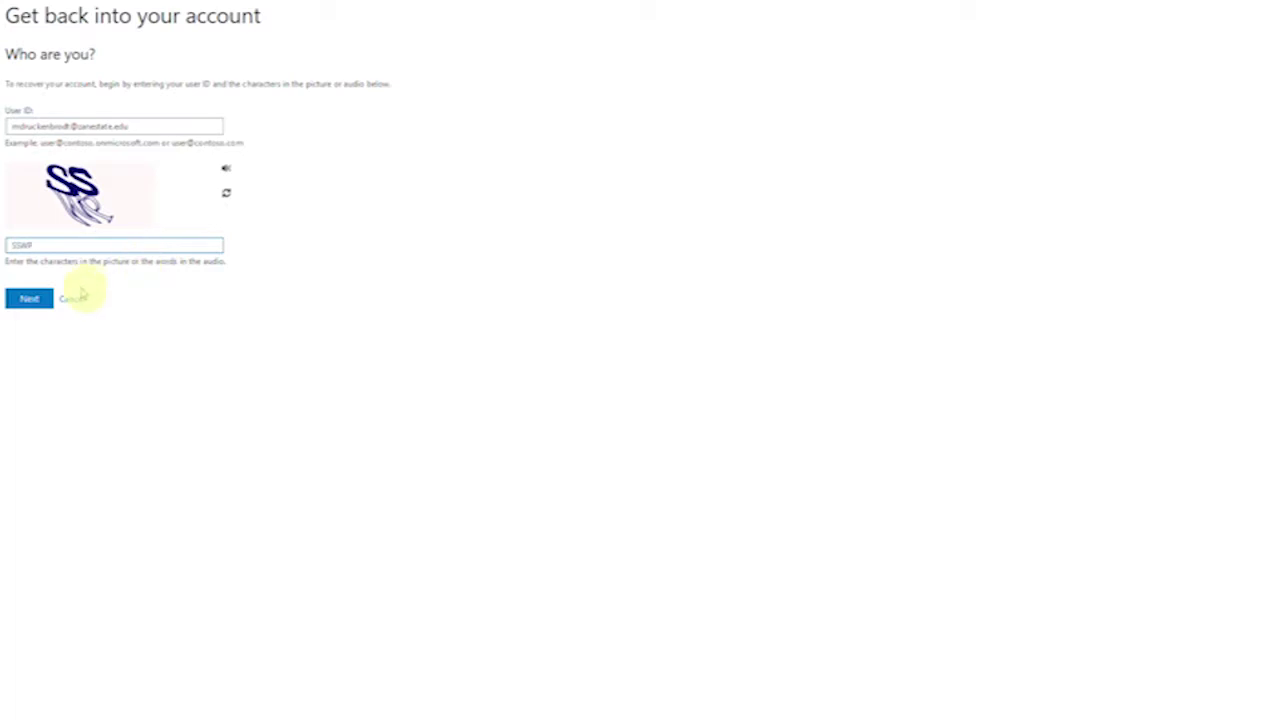
left_click(33, 303)
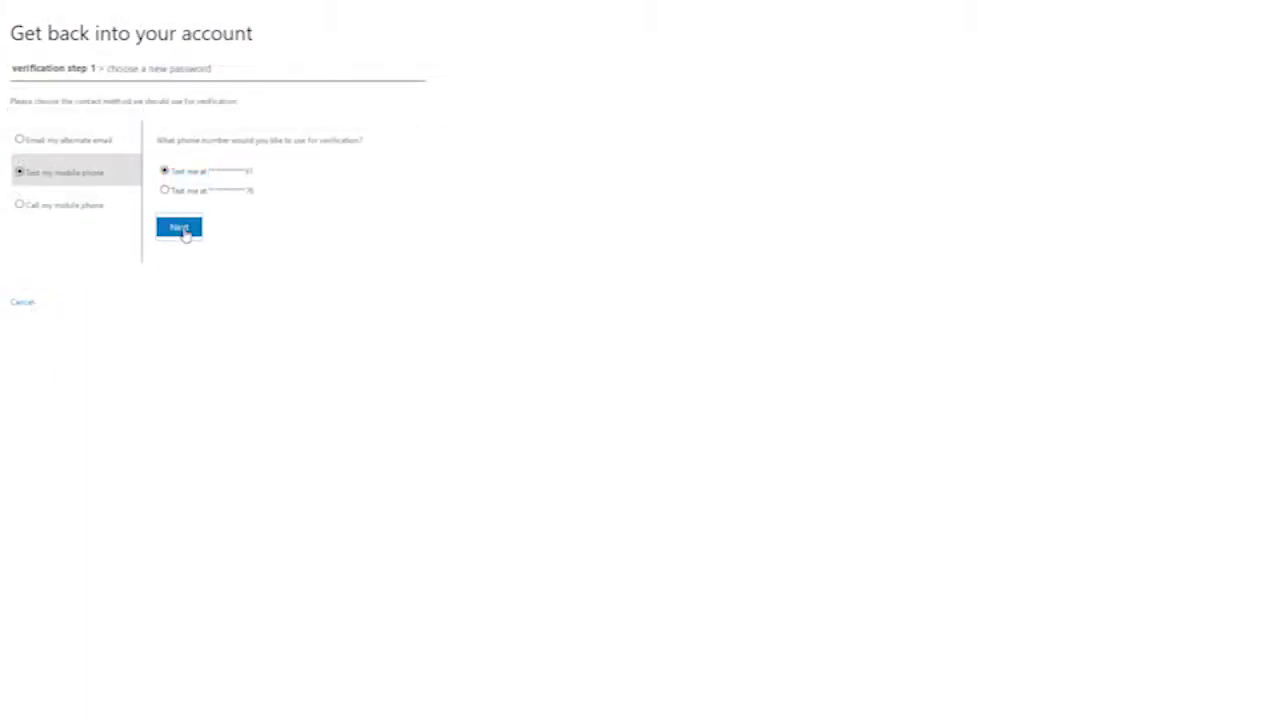
left_click(179, 228)
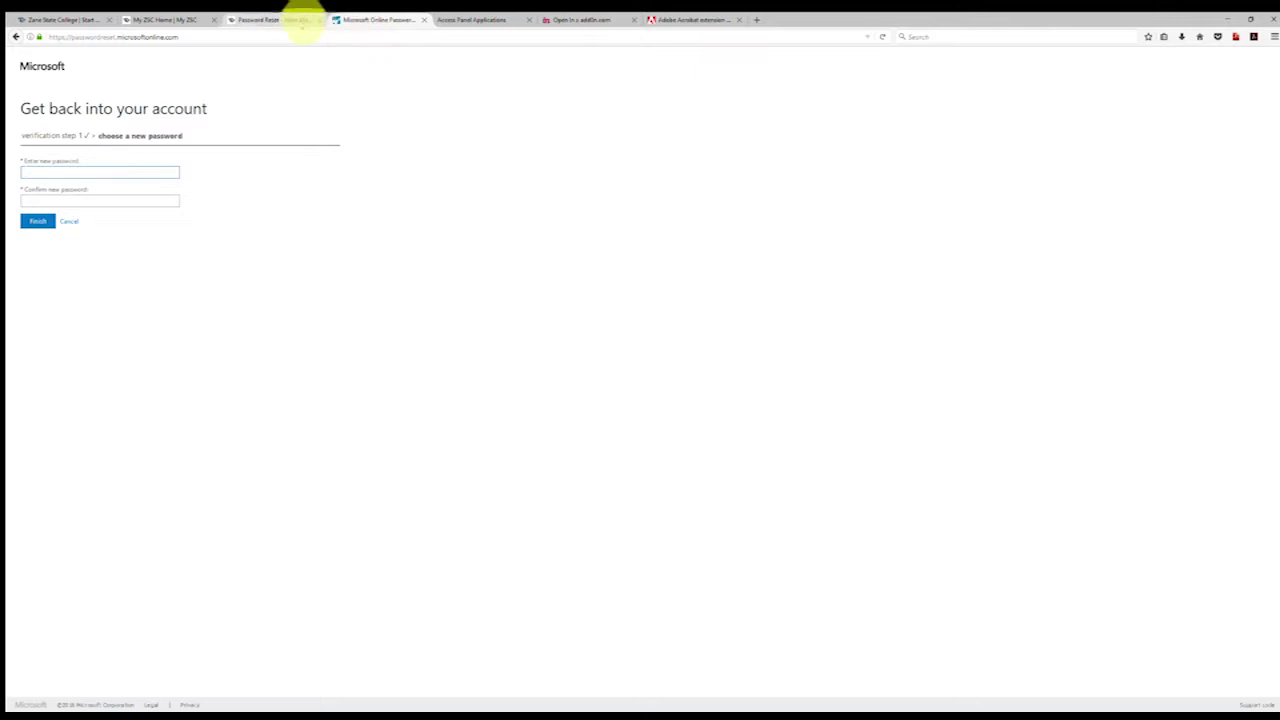
left_click(176, 20)
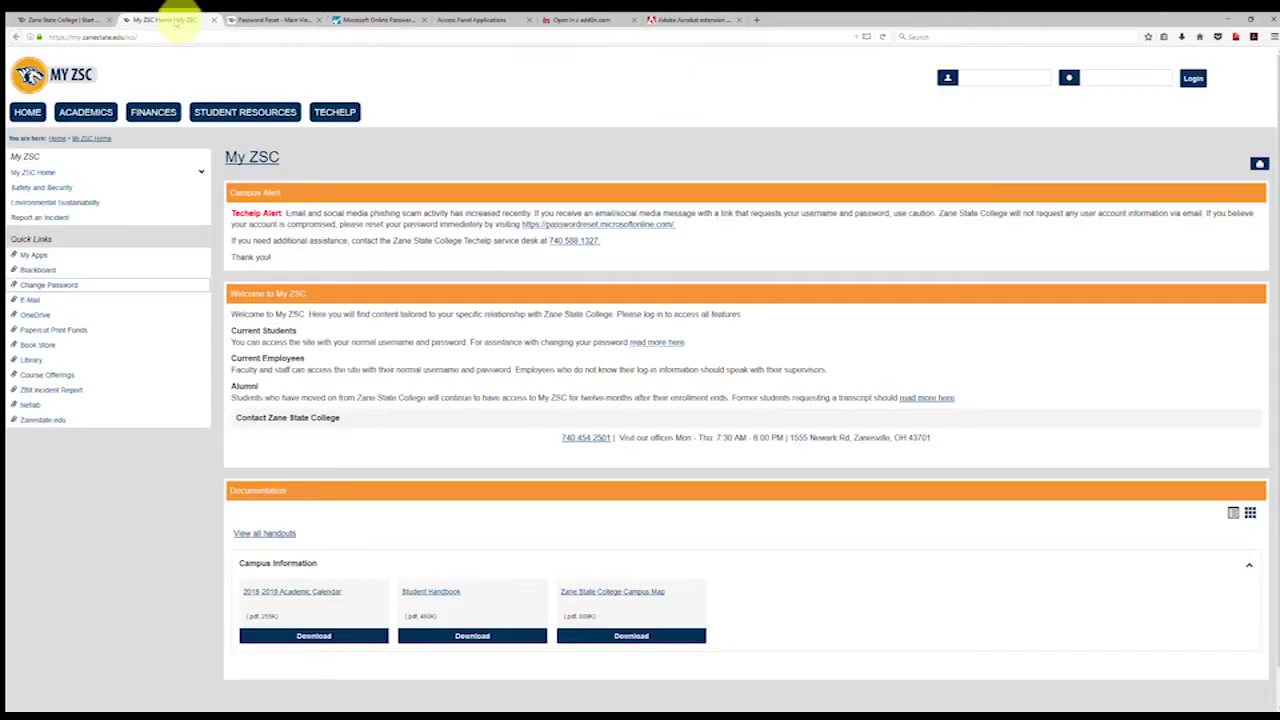
- Go back to the college homepage, reopen My ZSC in a new tab, and open Password Reset
left_click(72, 20)
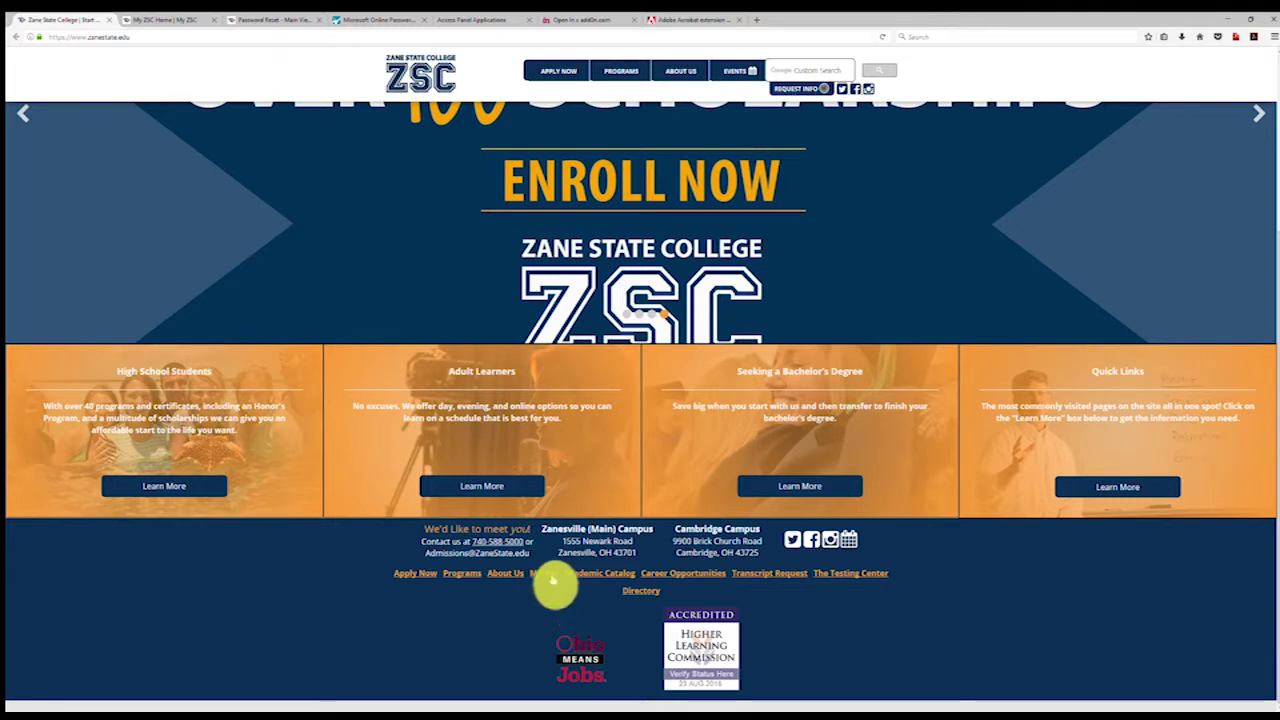
left_click(547, 575)
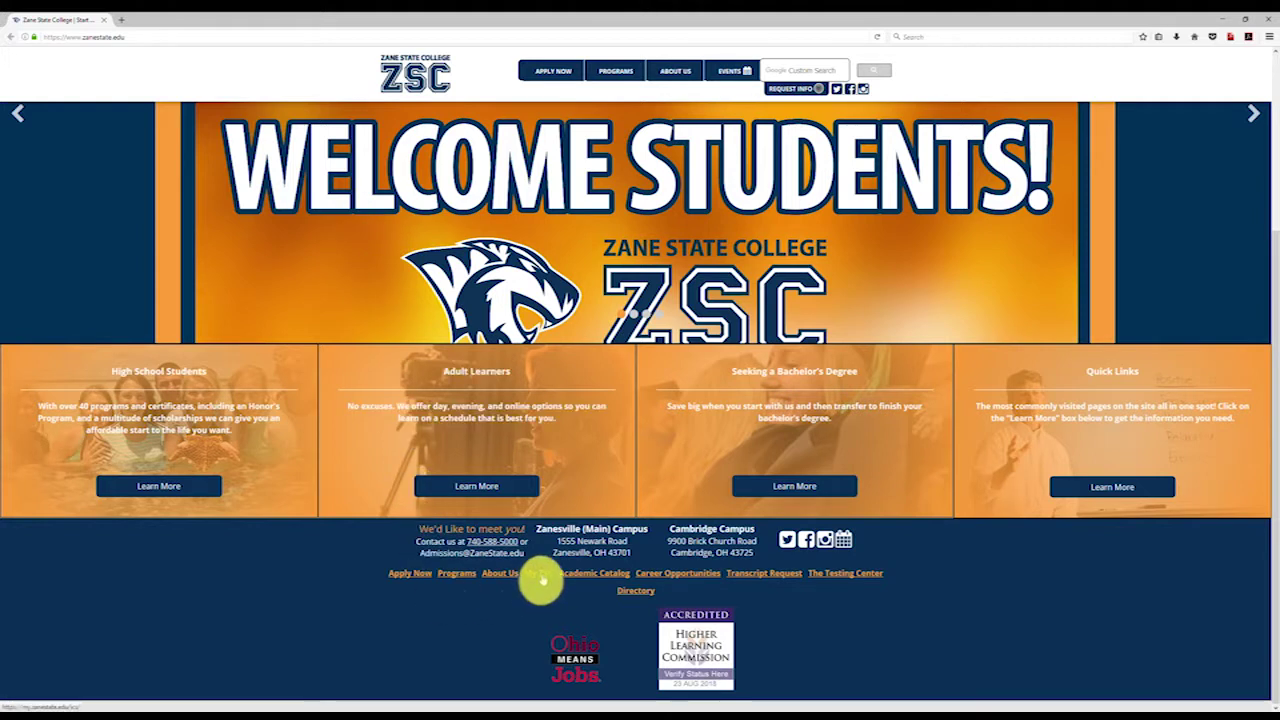
left_click(540, 578)
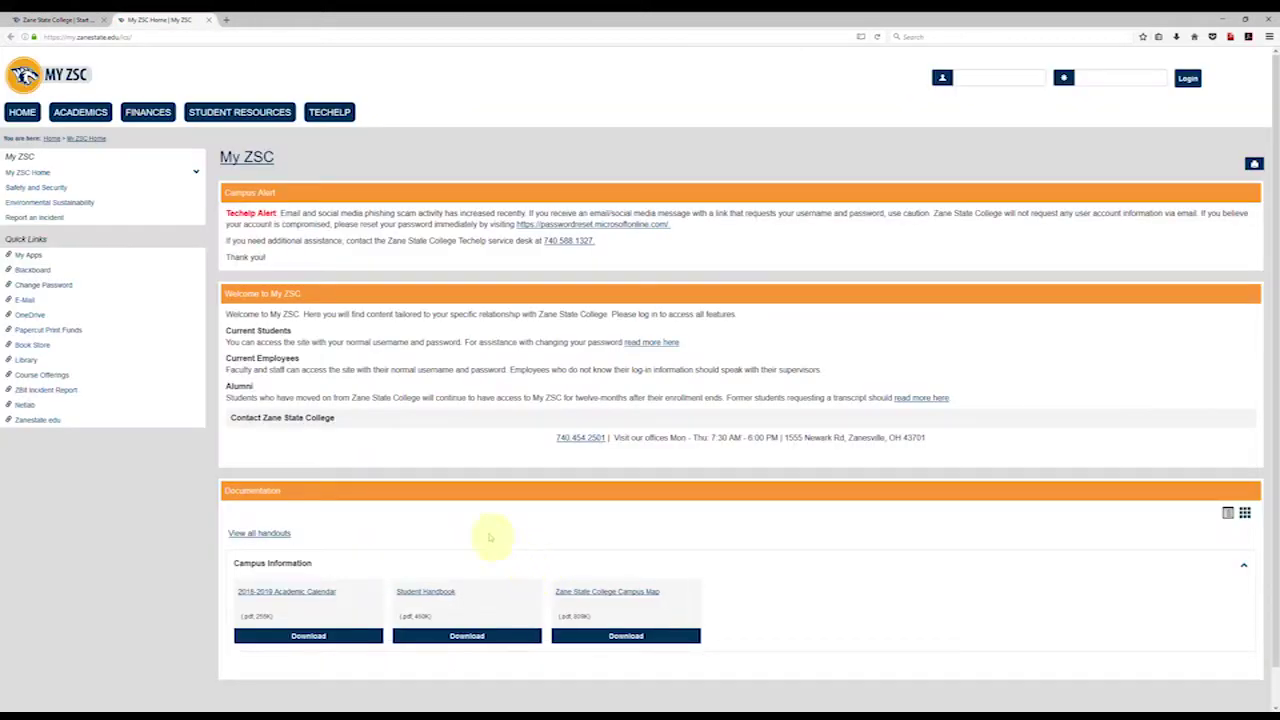
left_click(58, 286)
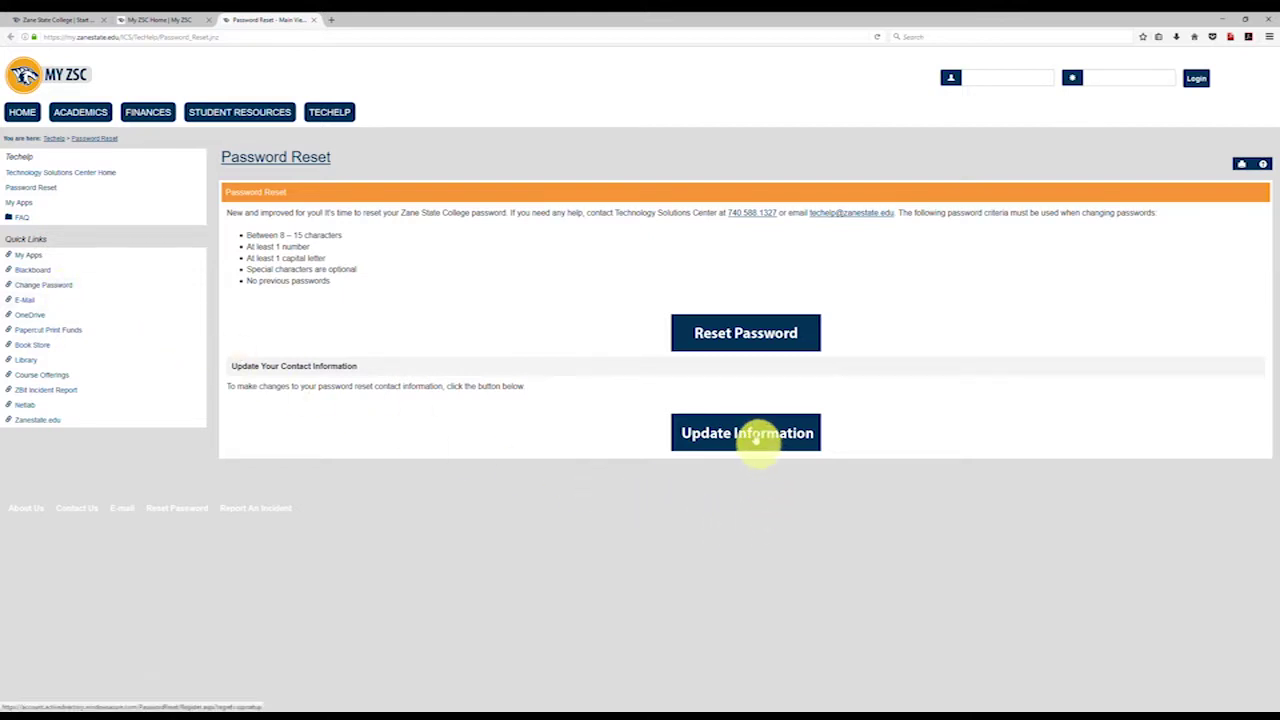
left_click(757, 434)
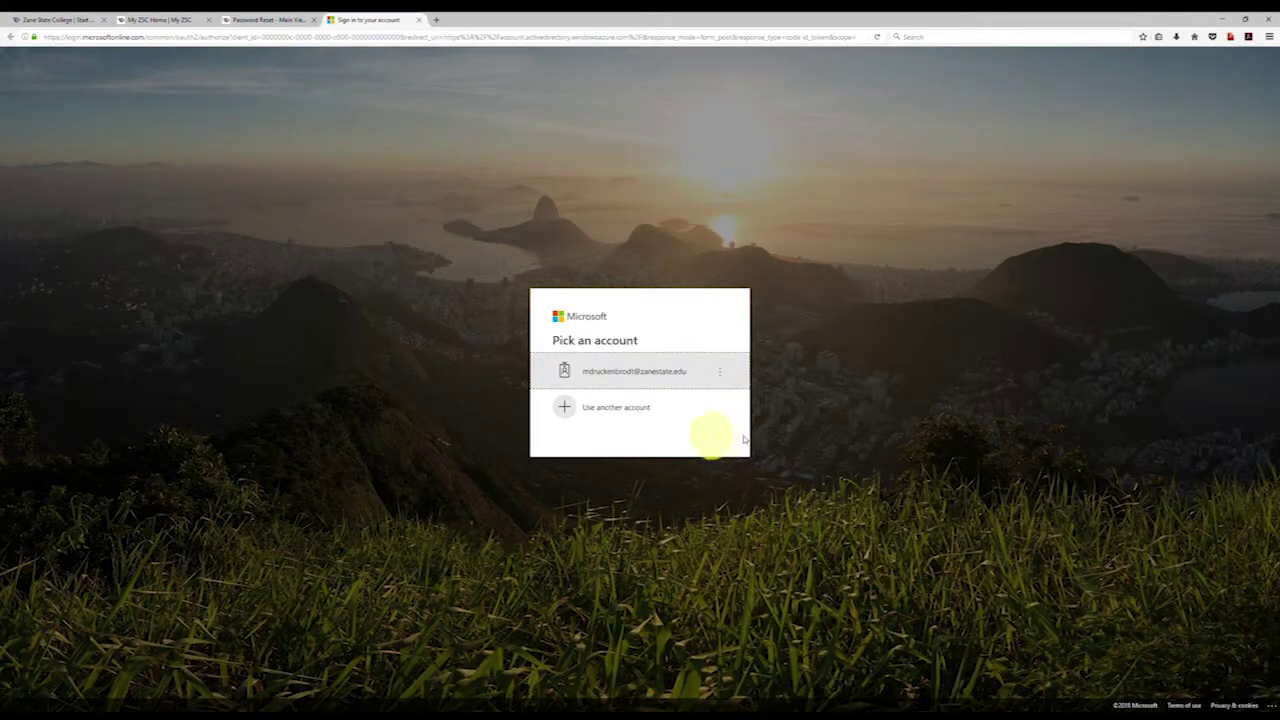
left_click(631, 372)
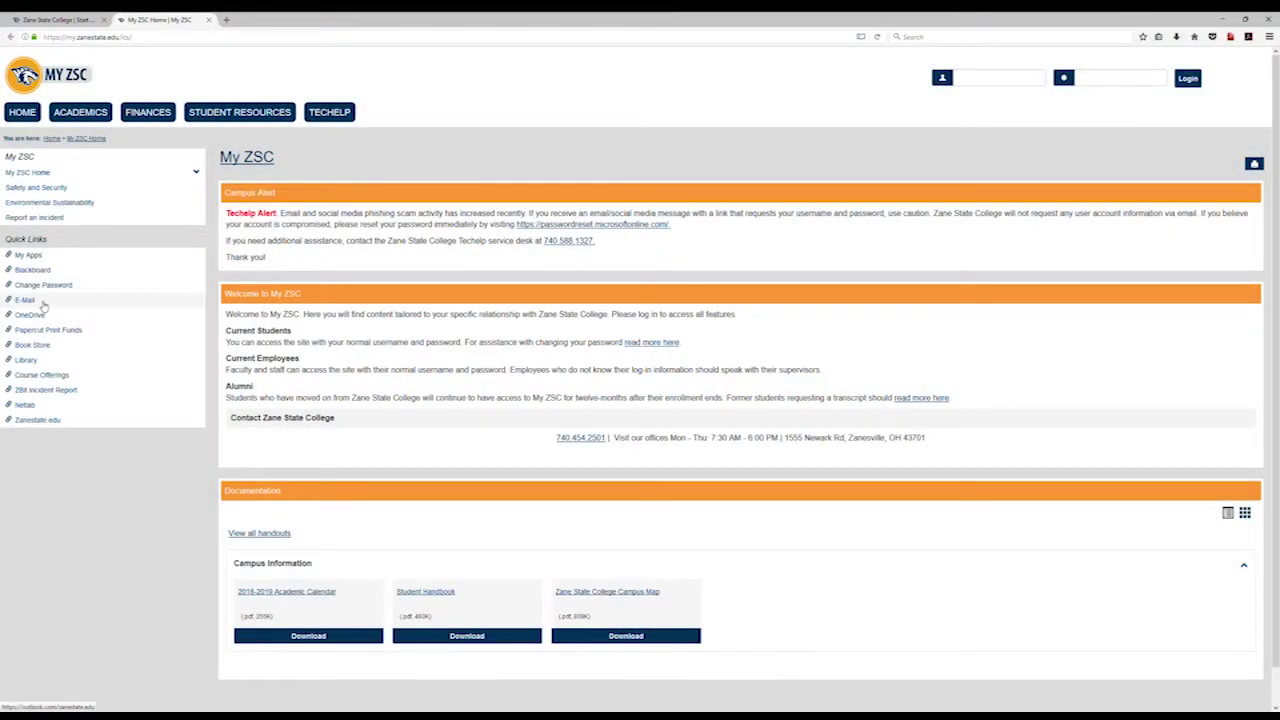
- Show the signed-in portal home with Employees and My Pages, then open the Blackboard Learn login
left_click(42, 304)
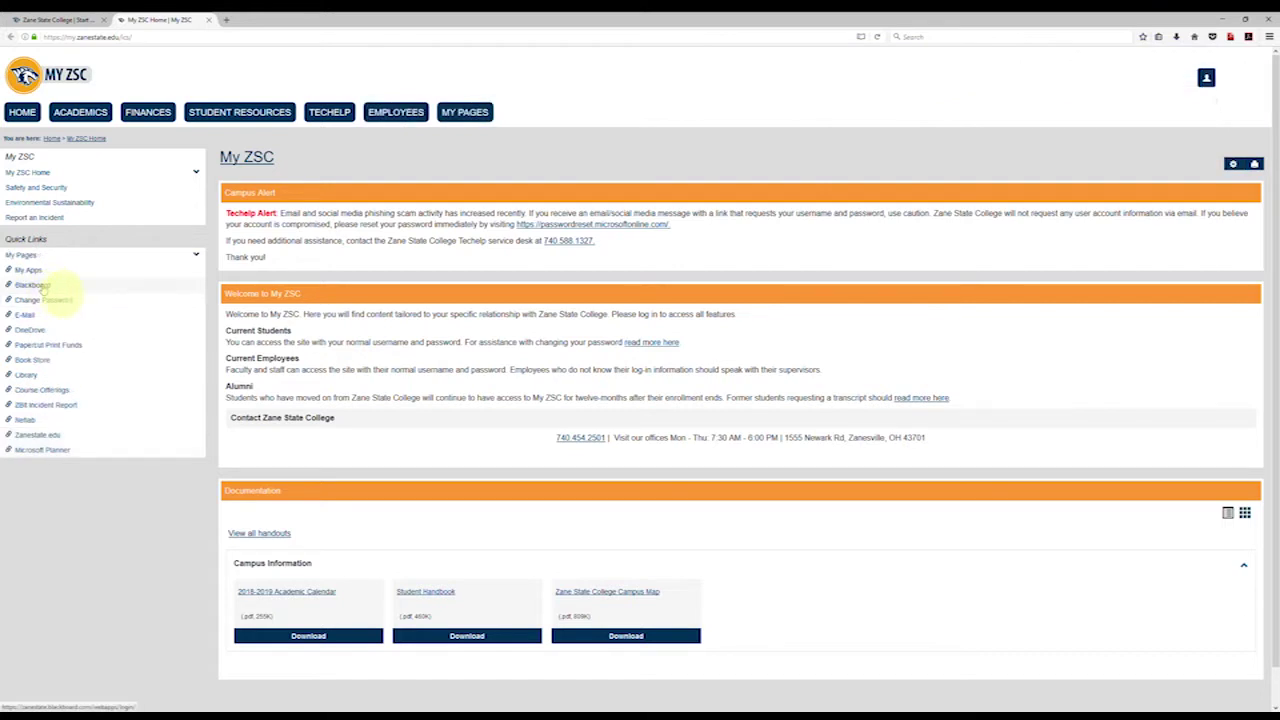
left_click(40, 286)
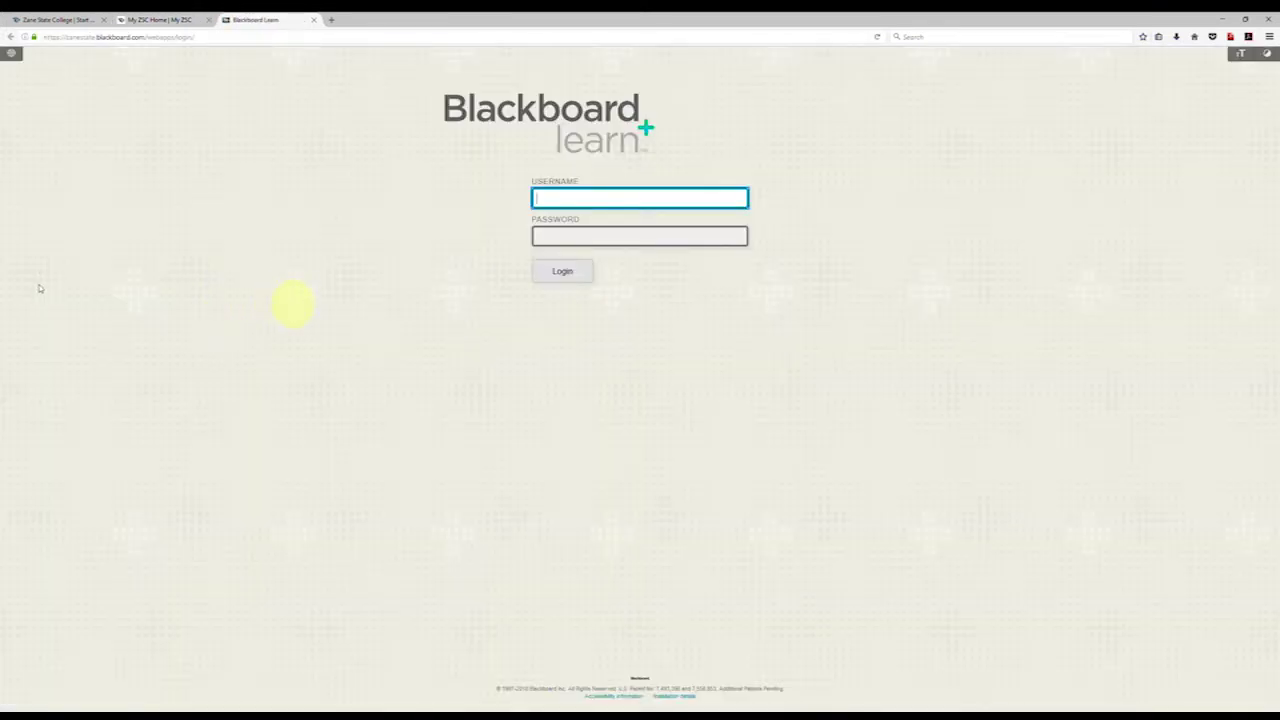
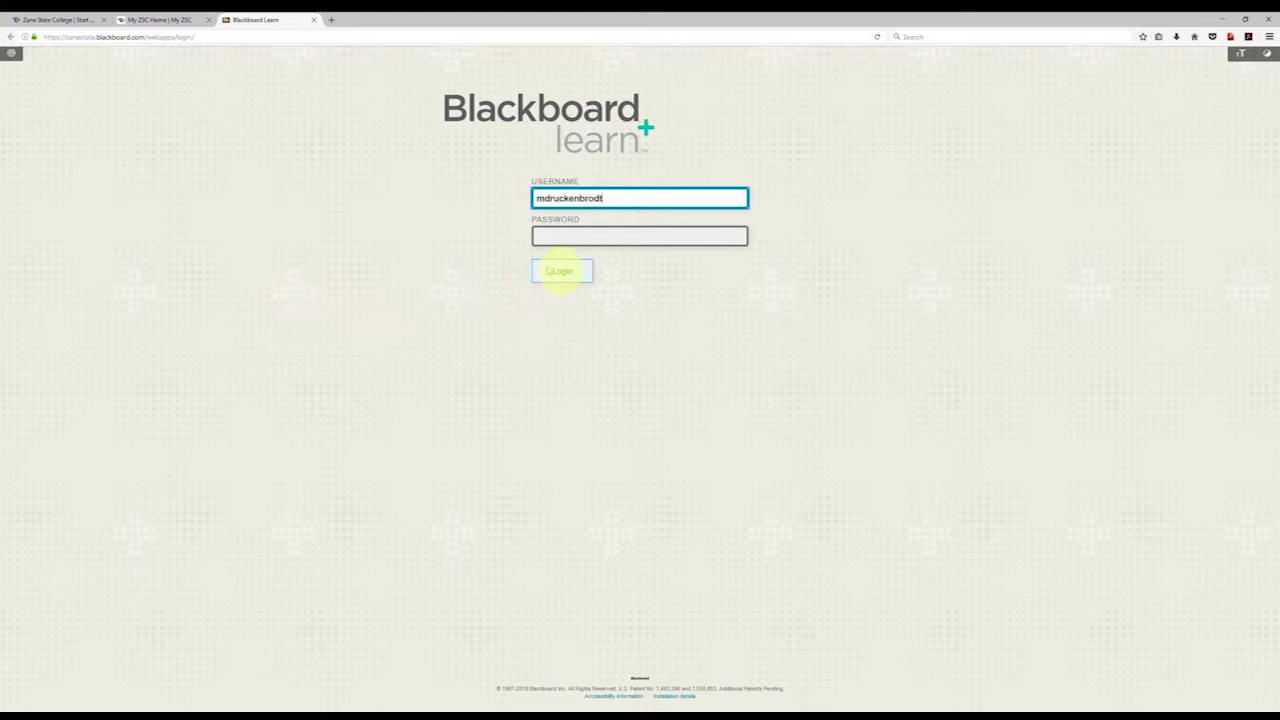
- Log in to Blackboard with the student's username and password and open BMCA 1010-03 Spring 2014
key("Tab")
type("••••••")
left_click(561, 271)
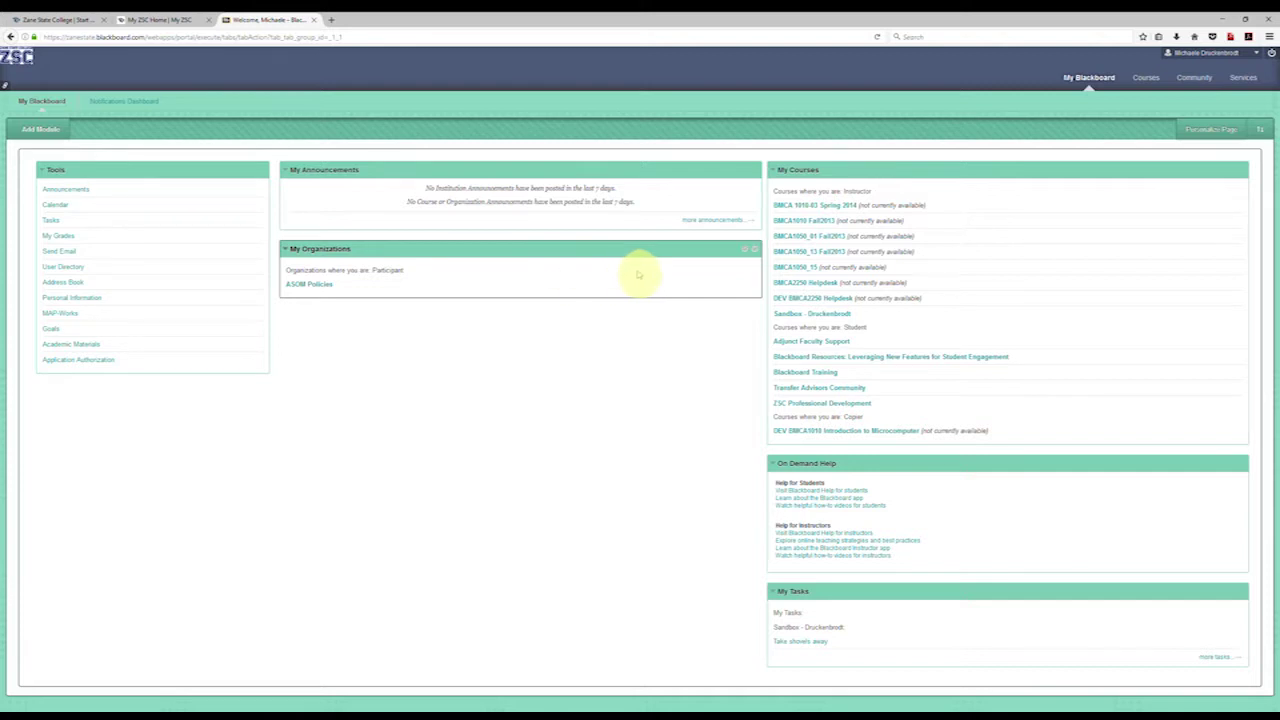
left_click(829, 206)
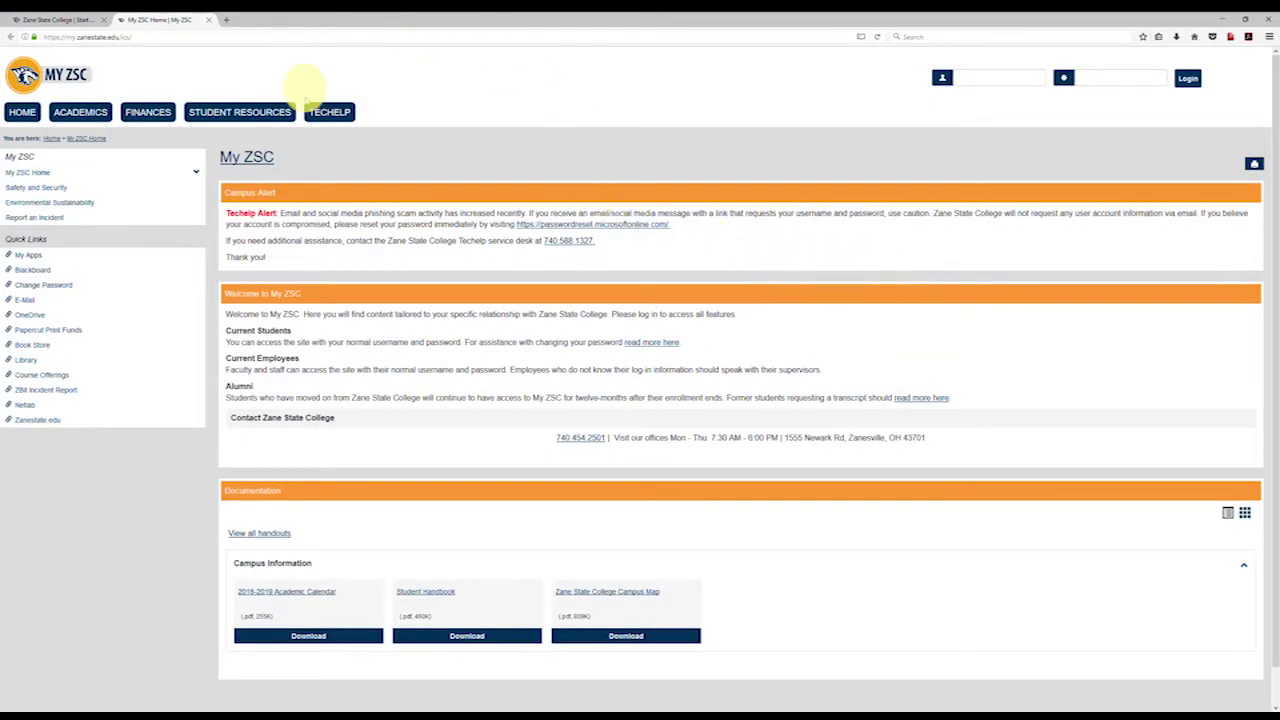
- Browse the Tutoring Services page under Student Resources
left_click(247, 113)
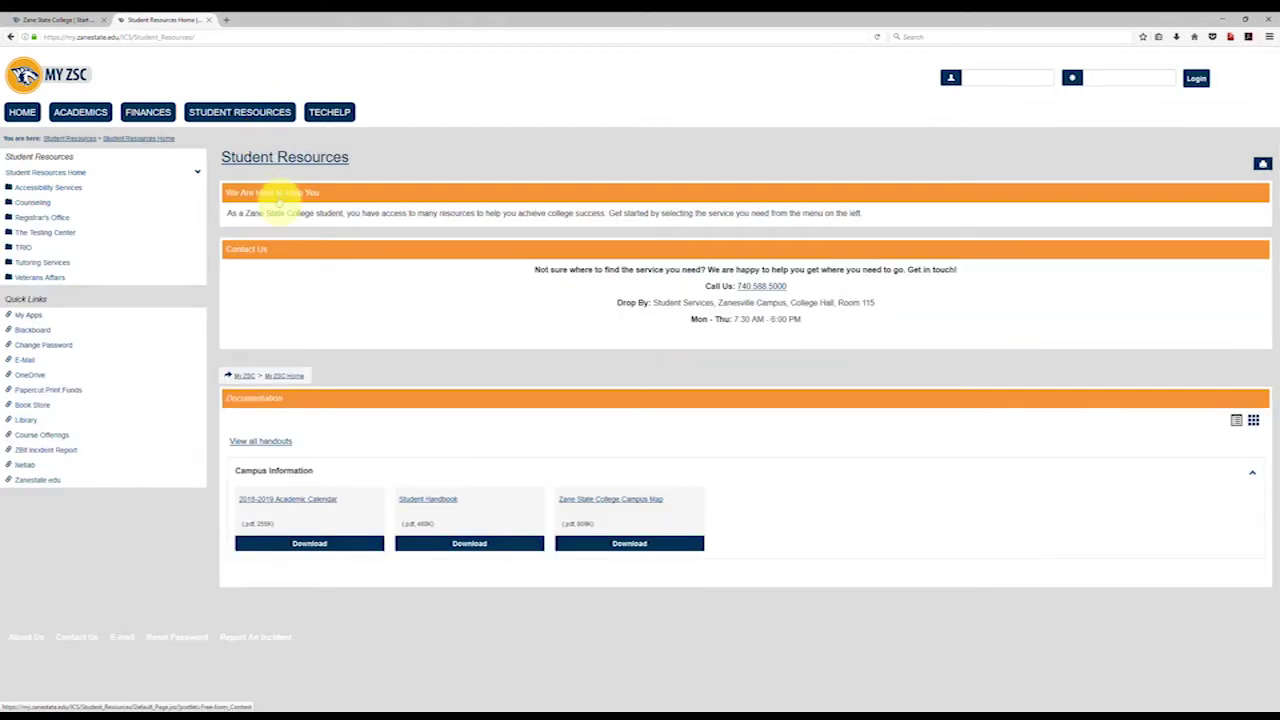
left_click(33, 262)
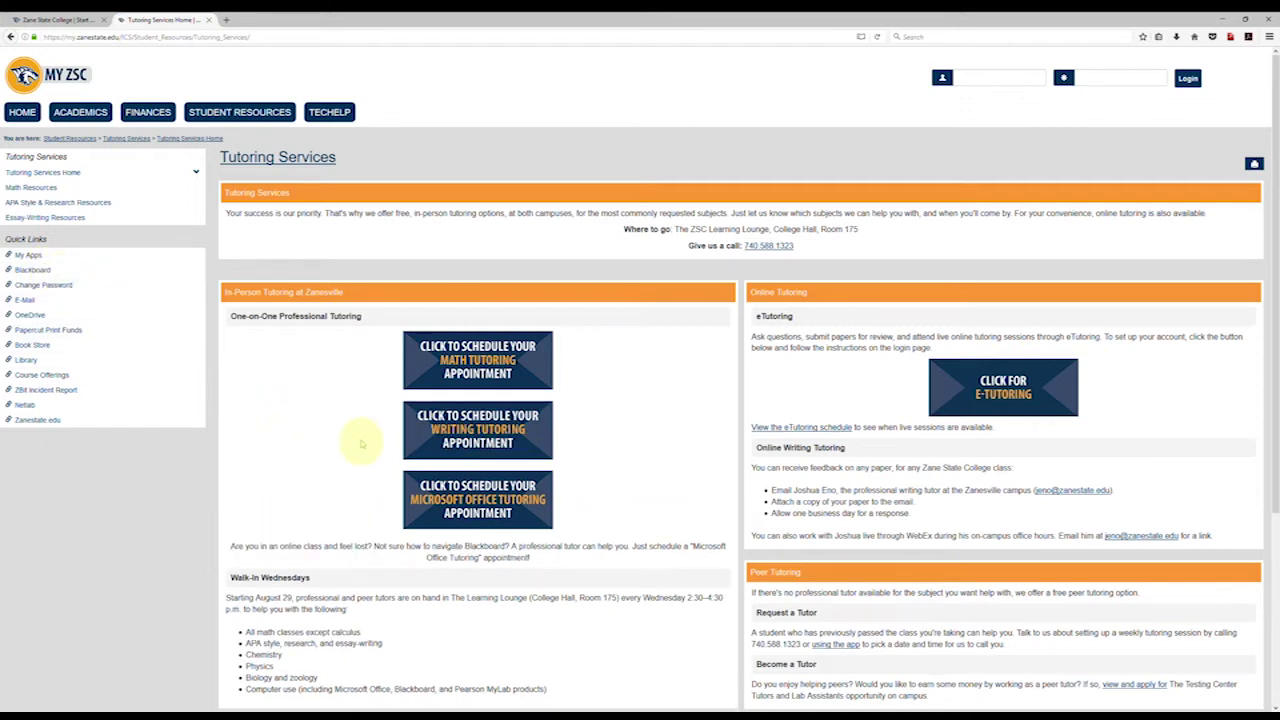
scroll(361, 443, "down", 3)
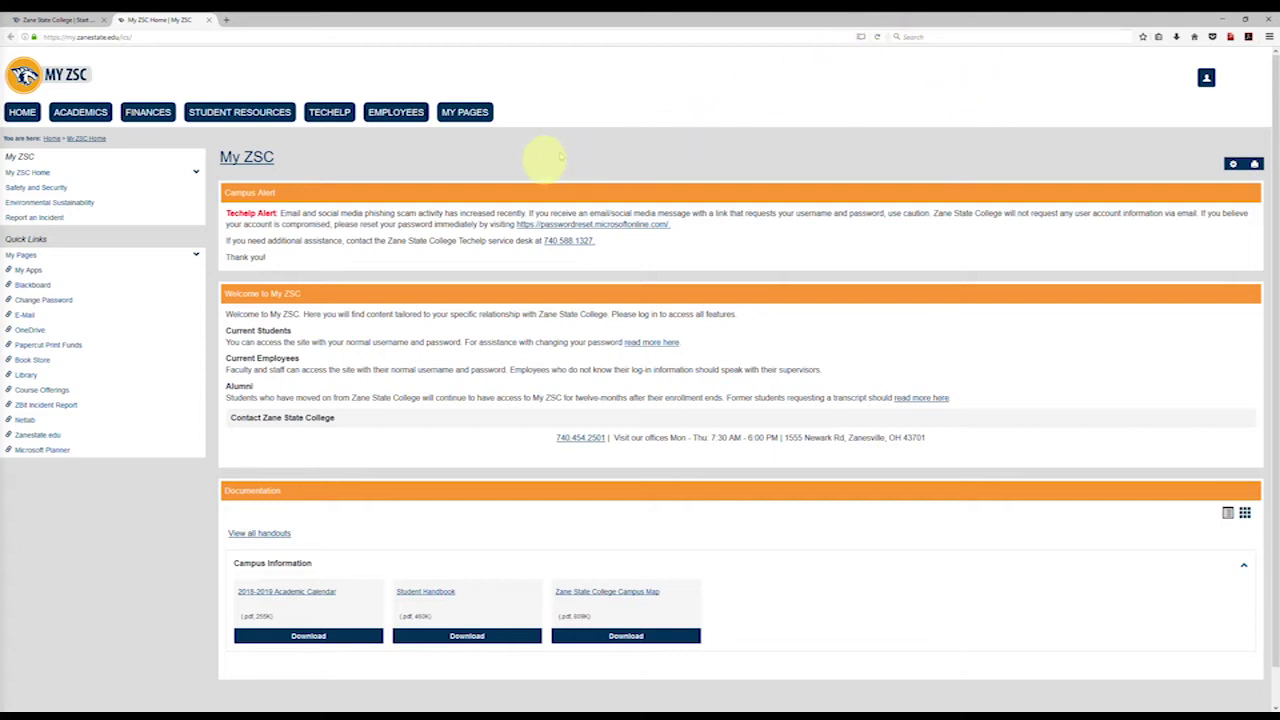
- Go to Academics and open Transcript Request from the left sidebar
left_click(98, 116)
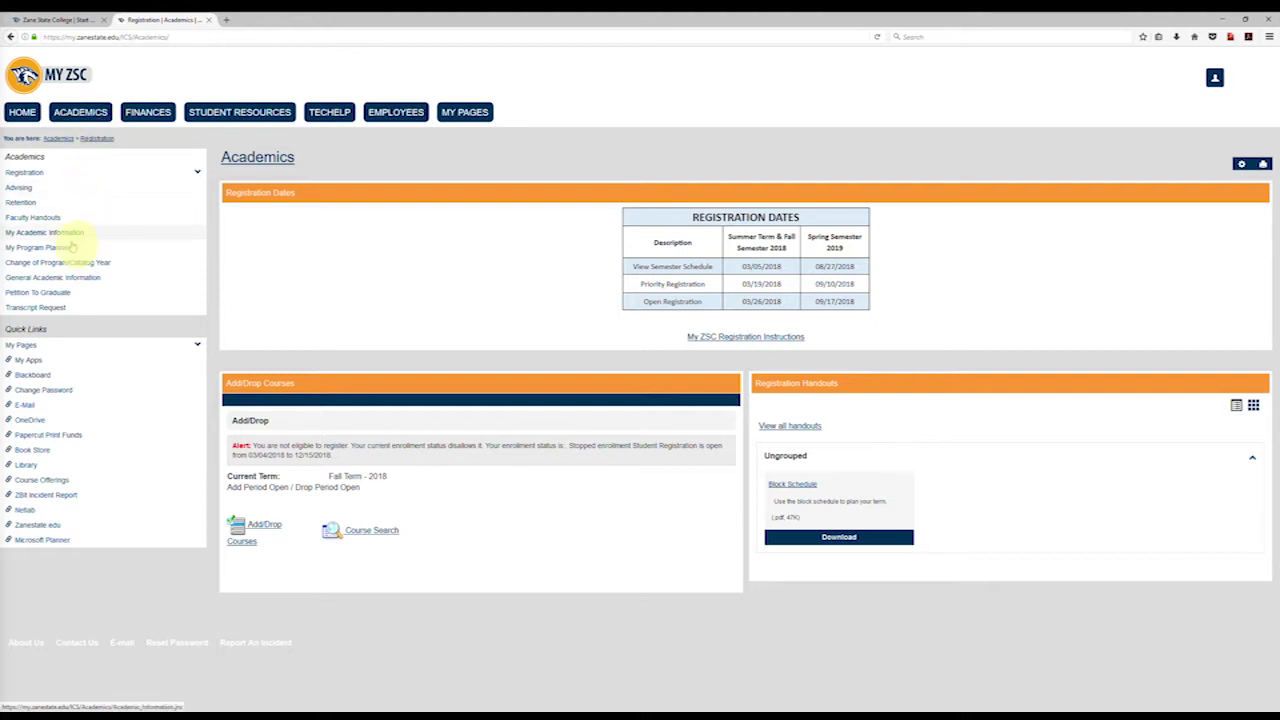
left_click(61, 309)
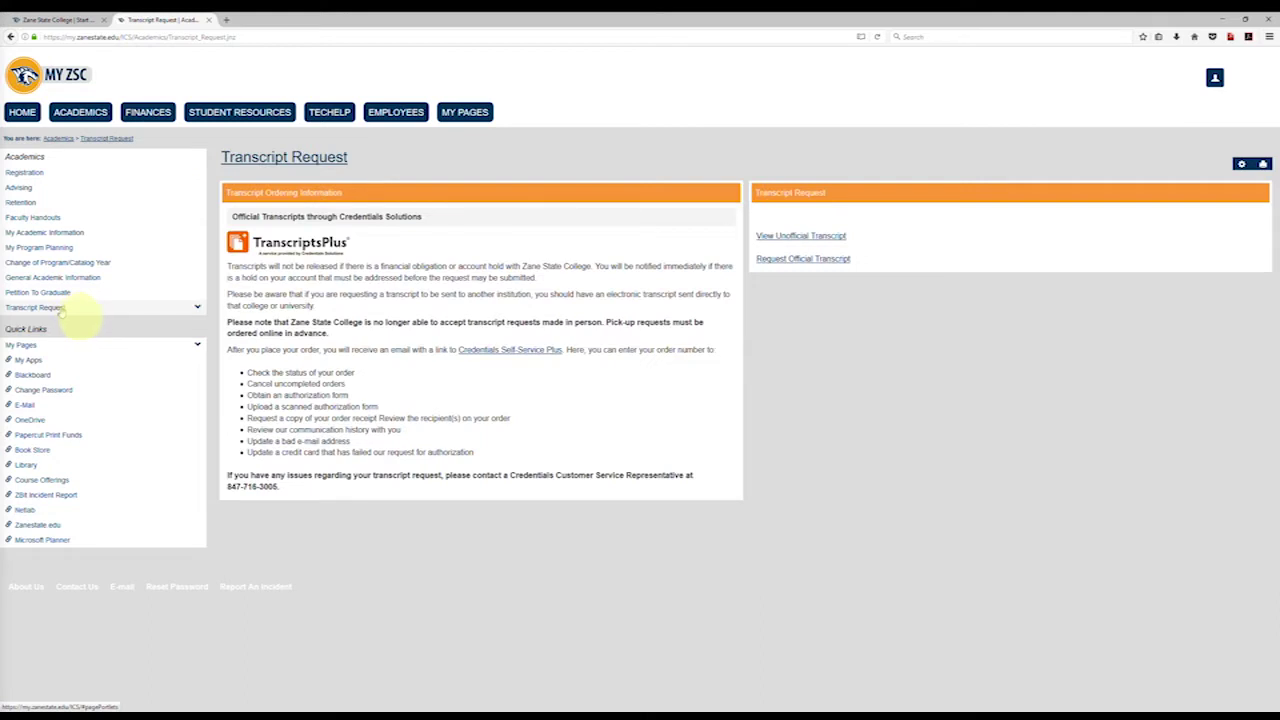